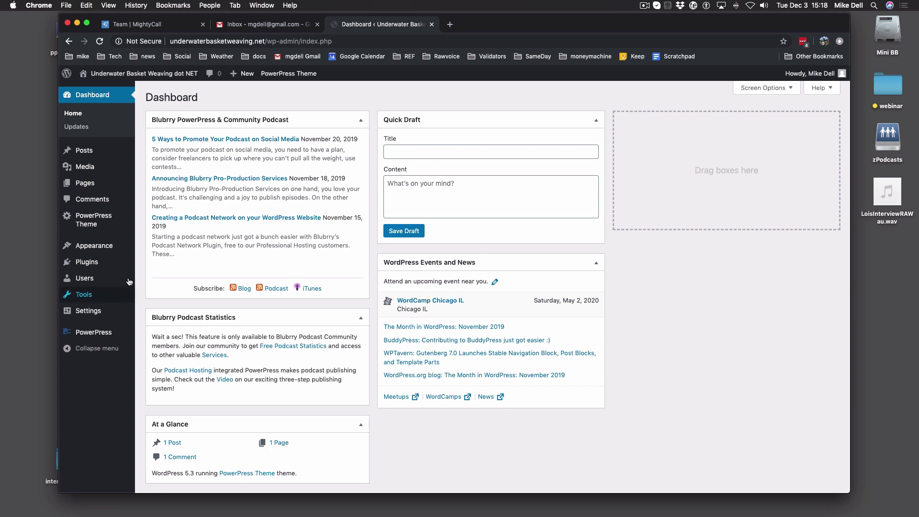
Step: Search the plugin directory for "redirection", and install and activate the Redirection plugin
mouse_move(87, 262)
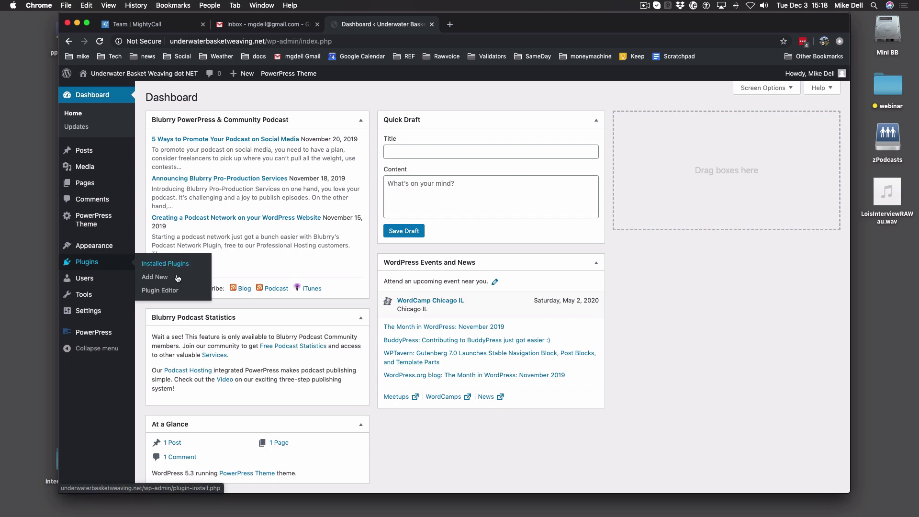
click(159, 280)
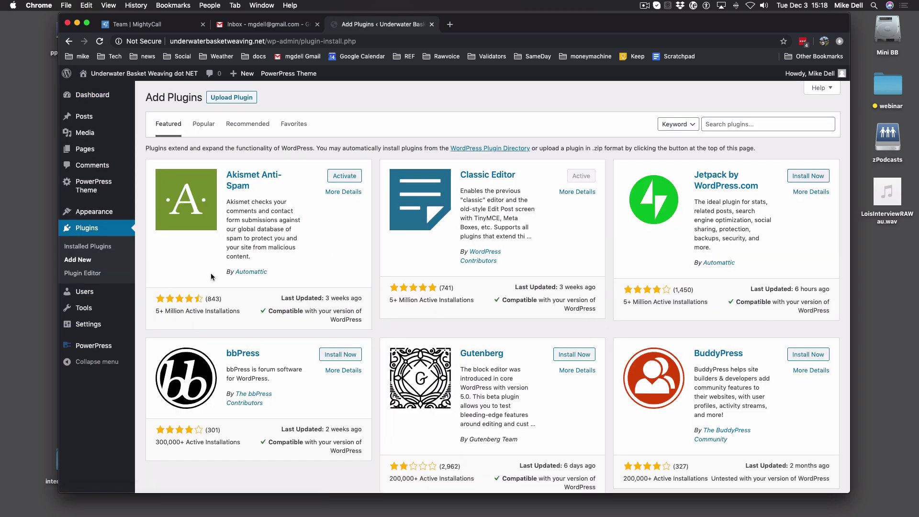
click(761, 124)
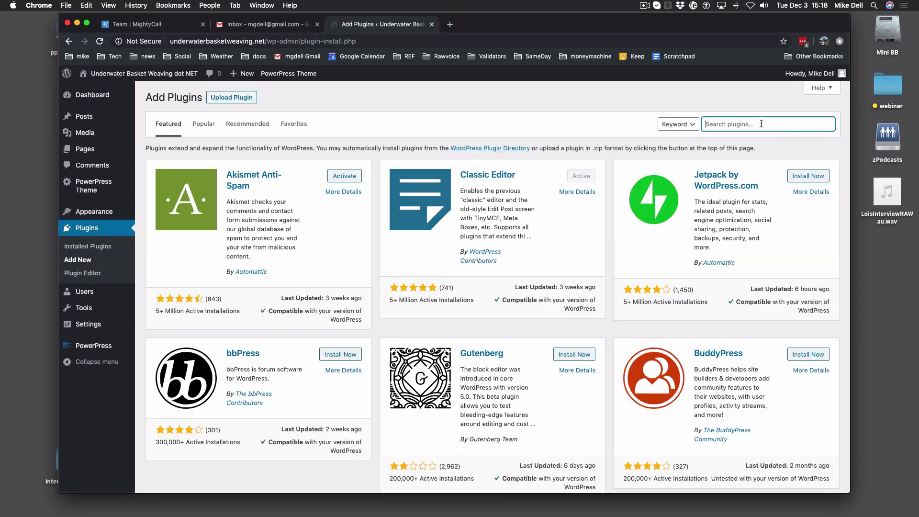
text(redirection)
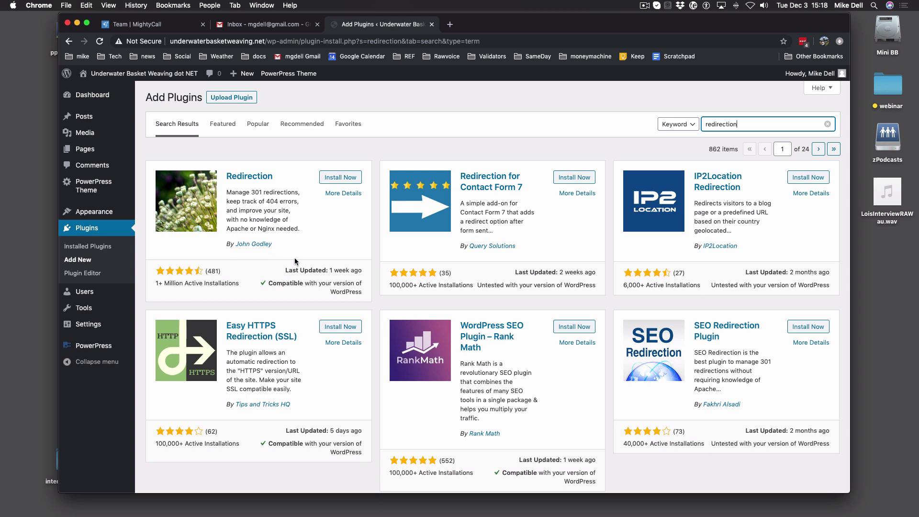
click(340, 178)
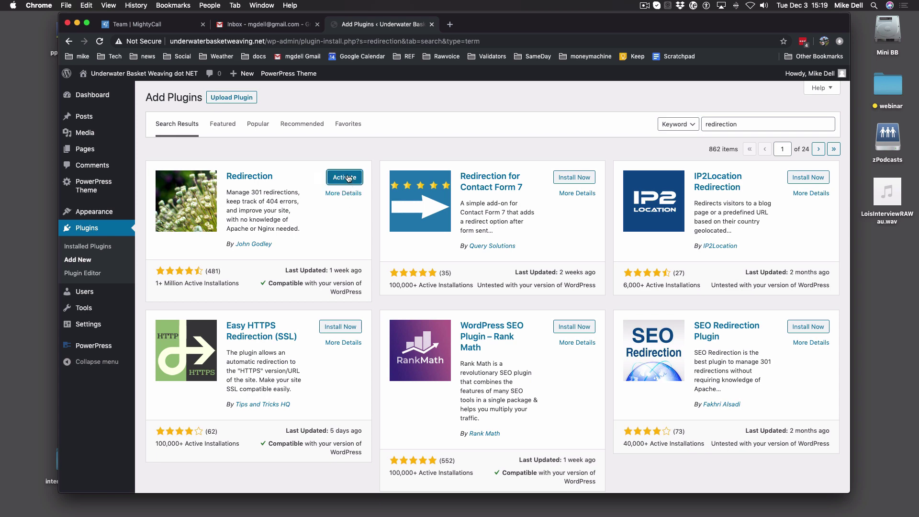
click(346, 179)
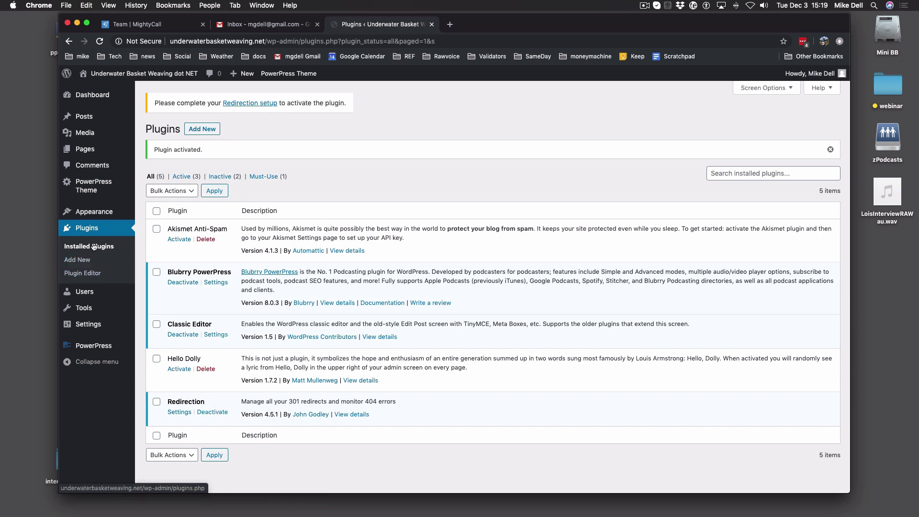
Step: Complete the Redirection plugin's initial setup, leaving permalink monitoring and redirect/404 logging disabled
mouse_move(84, 310)
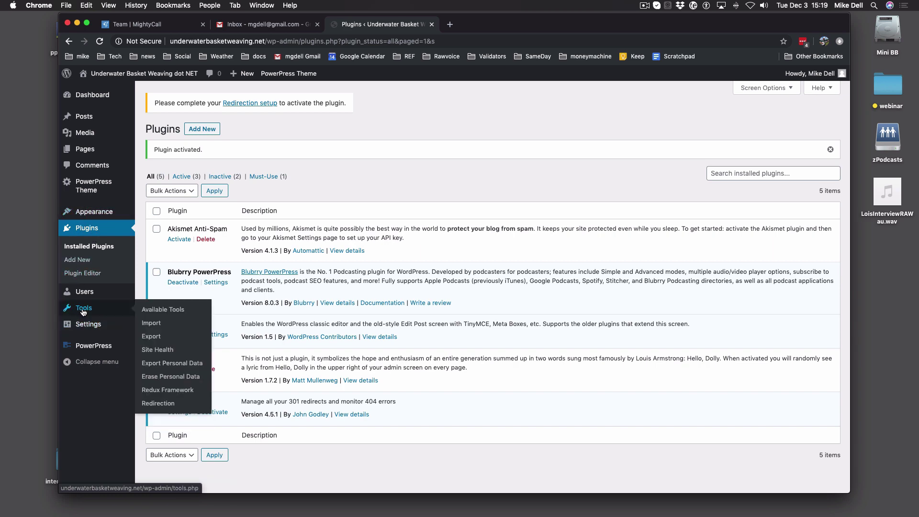
click(163, 403)
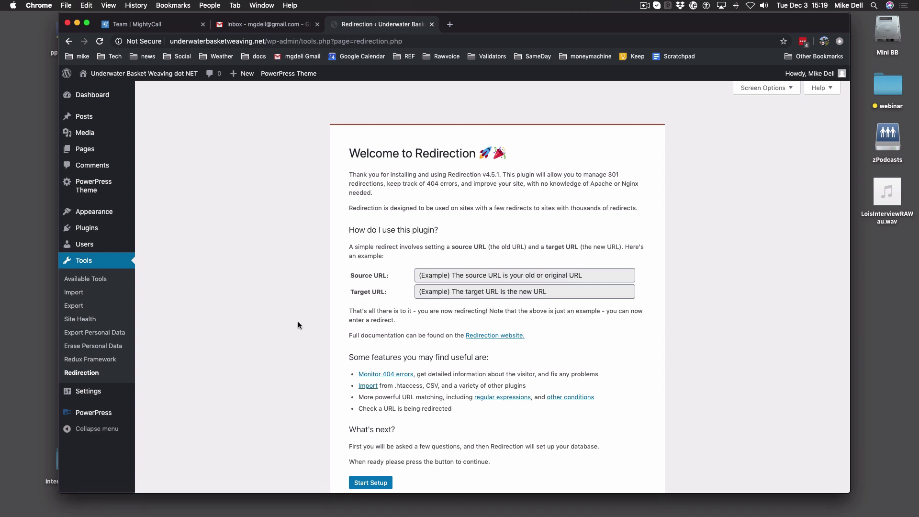
scroll(294, 293, down, 3)
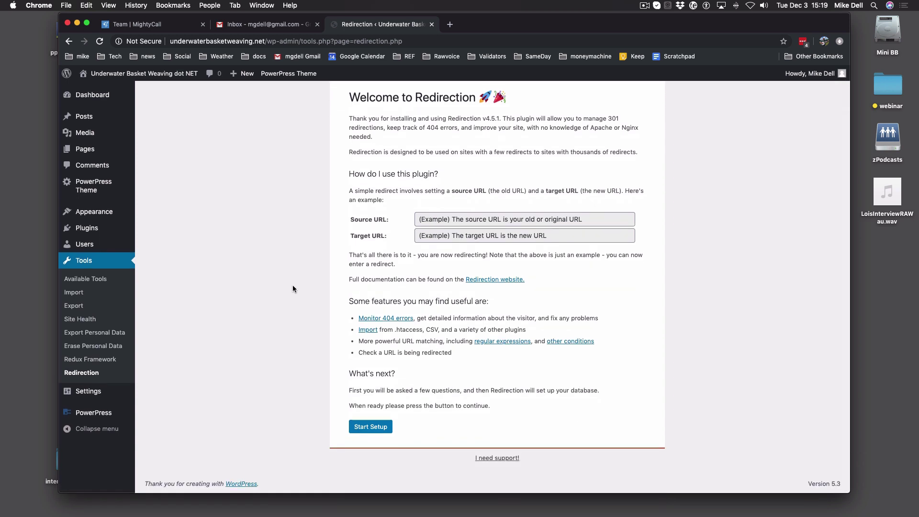
click(378, 428)
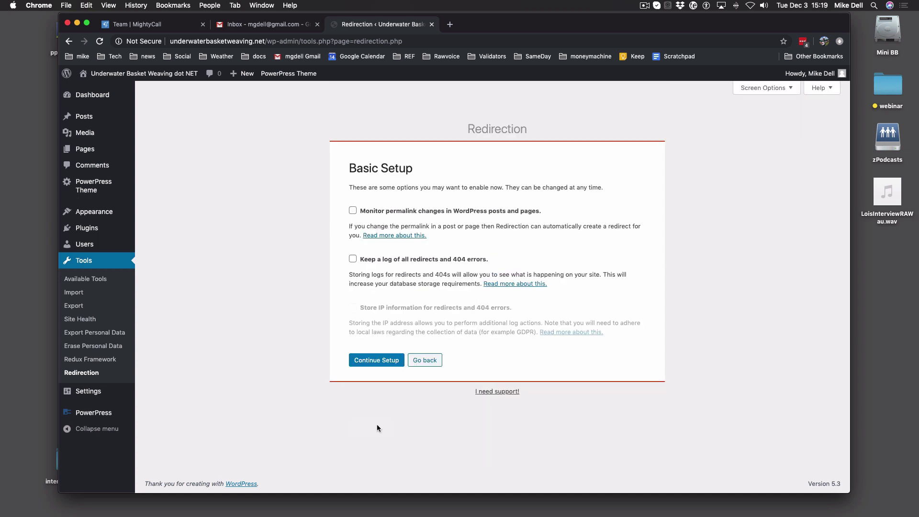
click(382, 363)
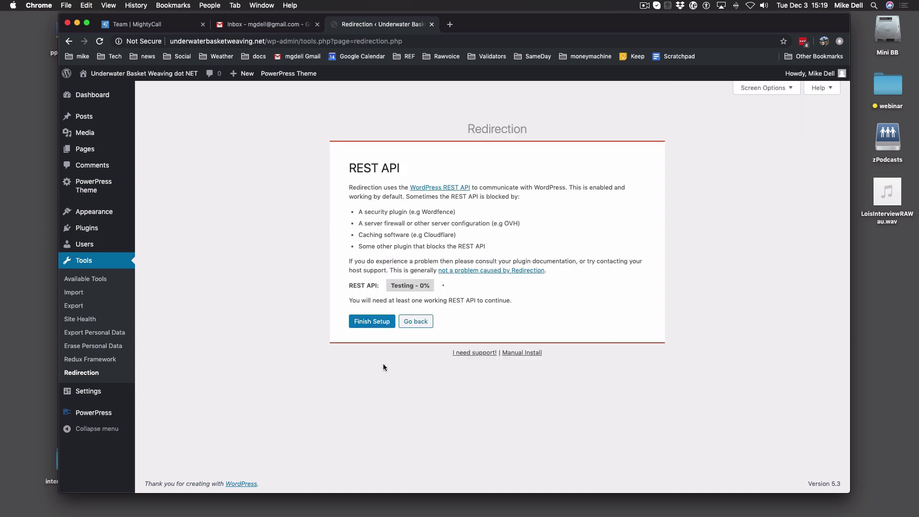
click(376, 323)
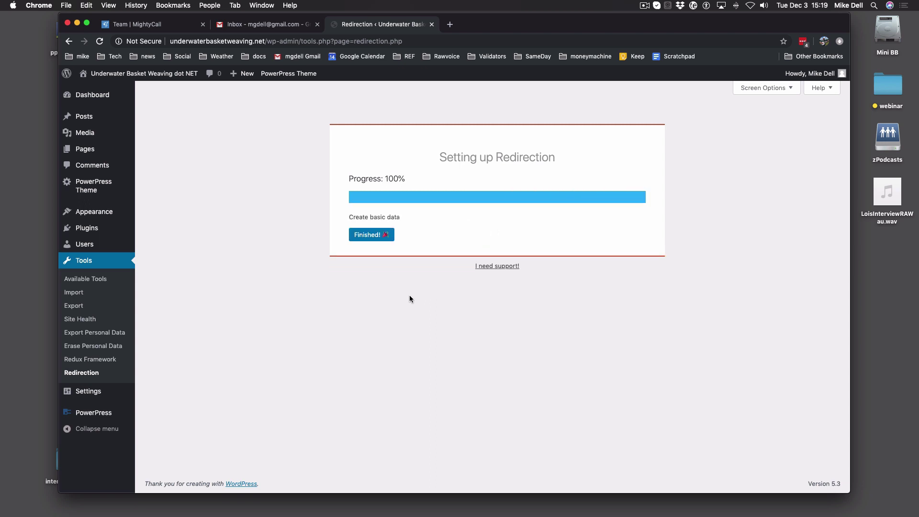
click(379, 236)
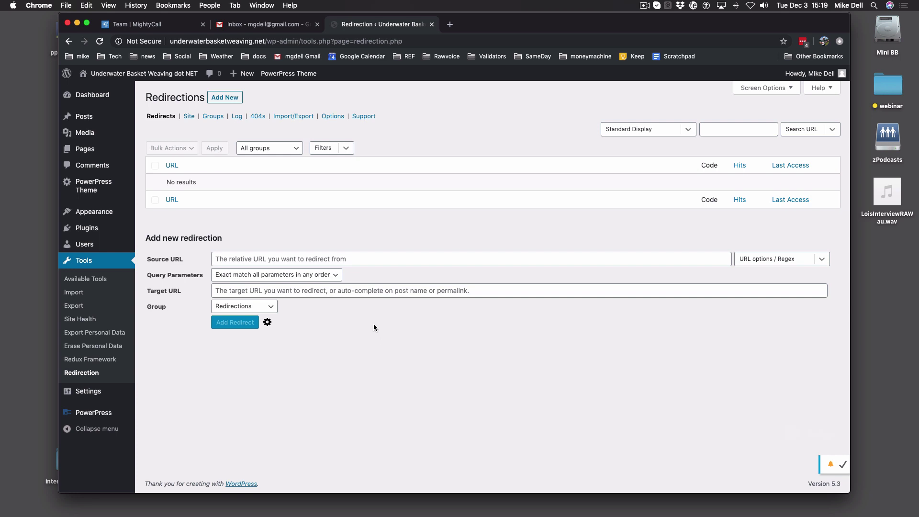
Step: Enter /feed/podcast/ as the source URL of the new redirection
click(348, 259)
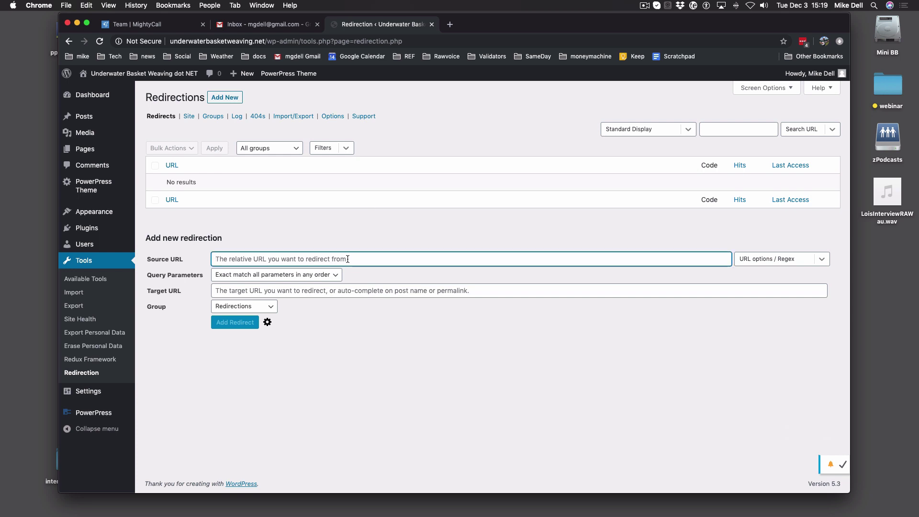
text(/)
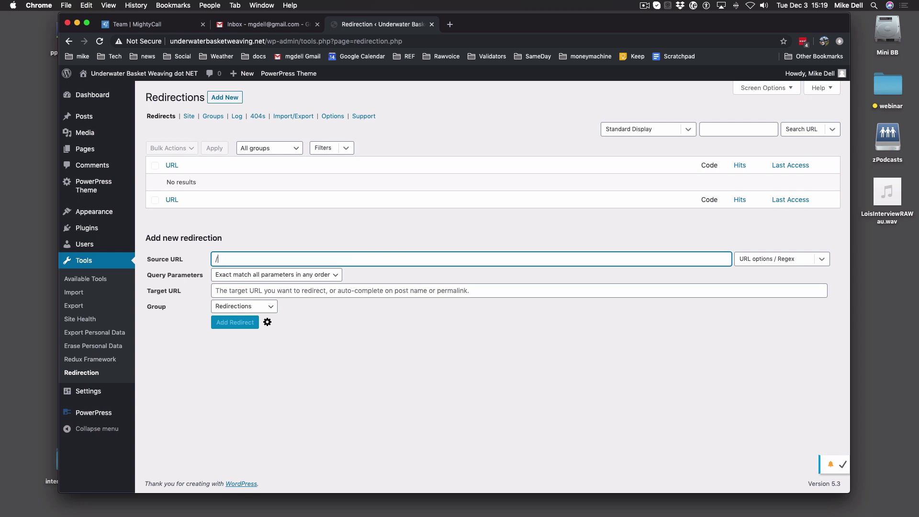
text(feed/podcast)
key(Tab)
key(Tab)
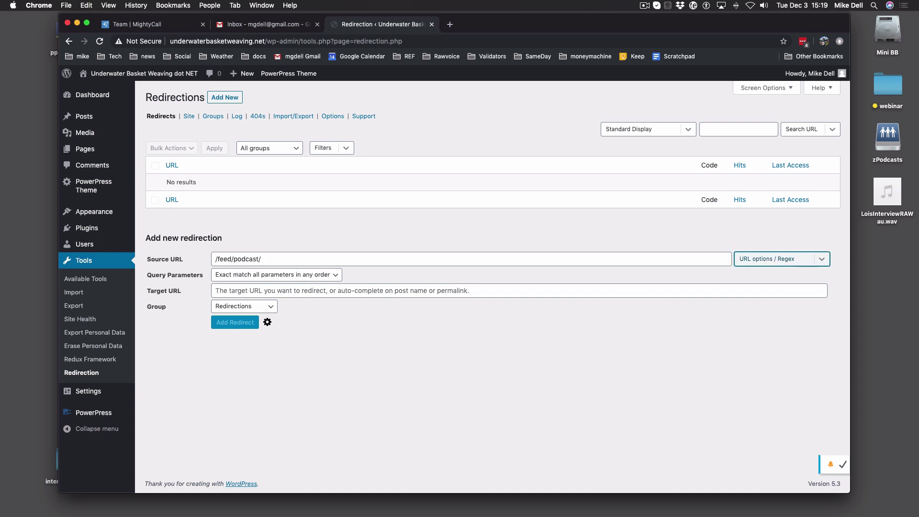
click(336, 290)
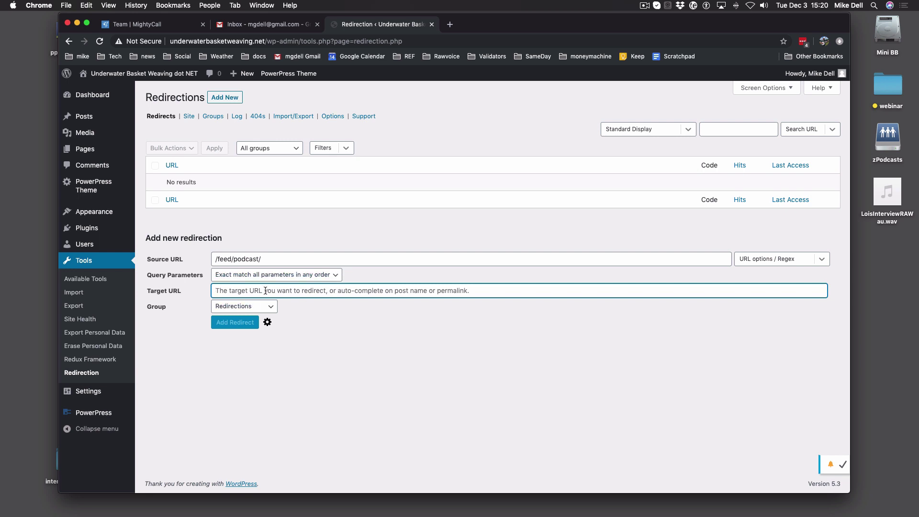
text(https:///)
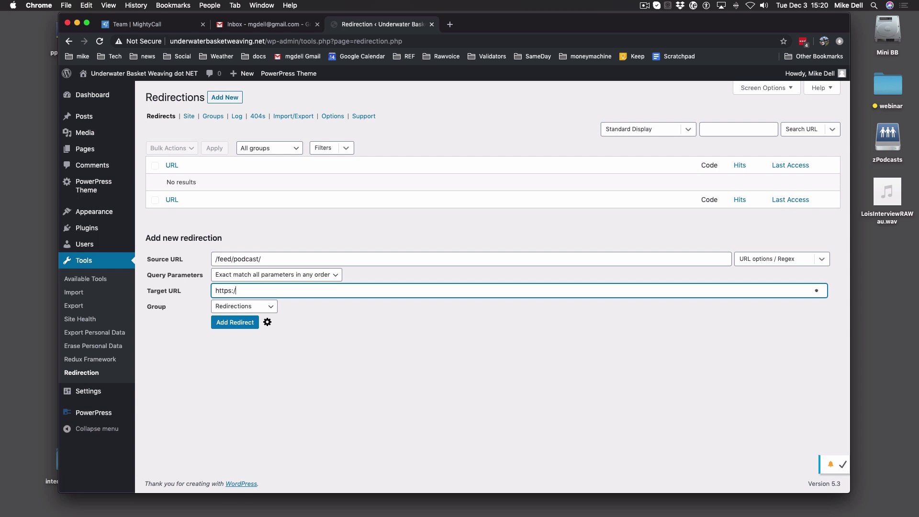
key(BackSpace)
text(somesillyfeed.)
text(xml)
key(BackSpace)
key(BackSpace)
text(com/whate)
key(BackSpace)
key(BackSpace)
text(ever.cxml)
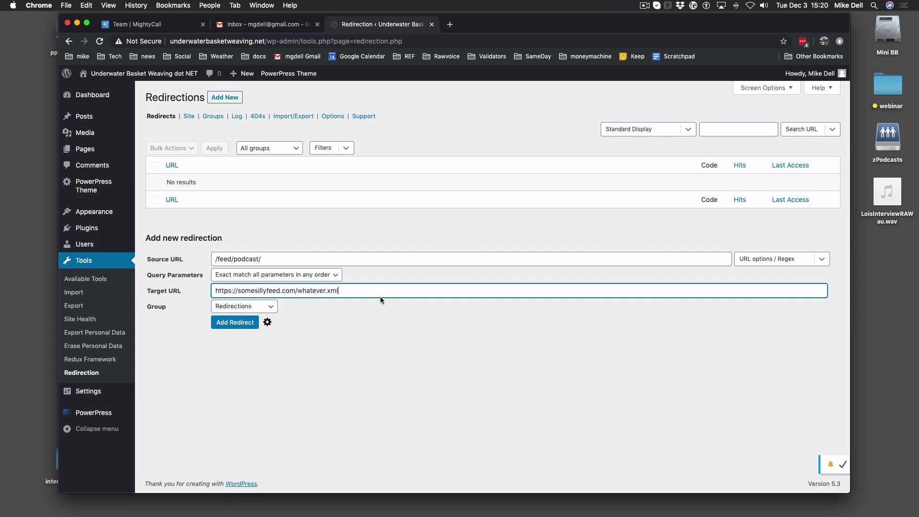
drag(364, 290, 205, 292)
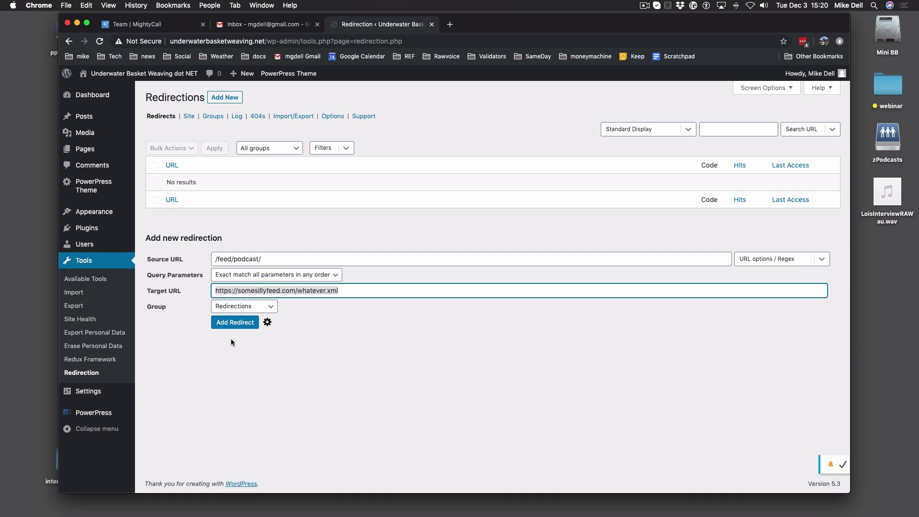
click(254, 319)
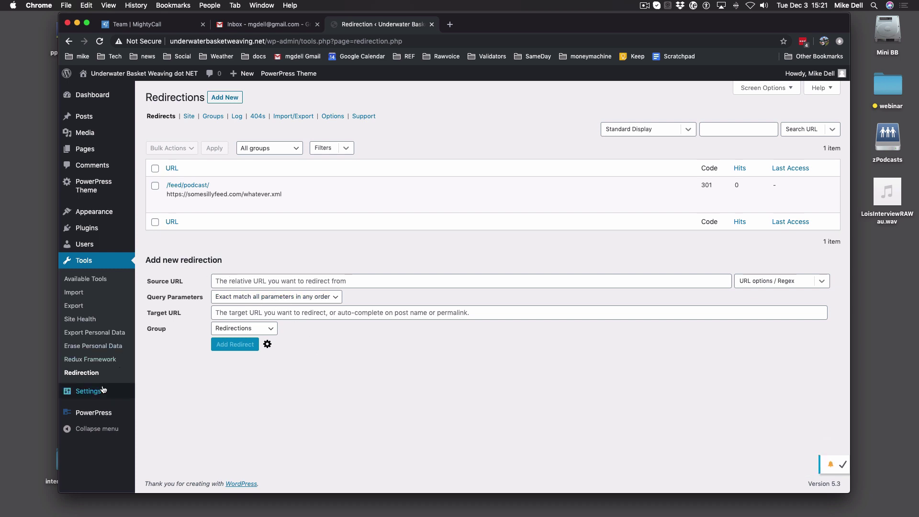
Step: Switch the PowerPress settings to Advanced Mode and copy the podcast feed URL from the Destinations settings
click(95, 413)
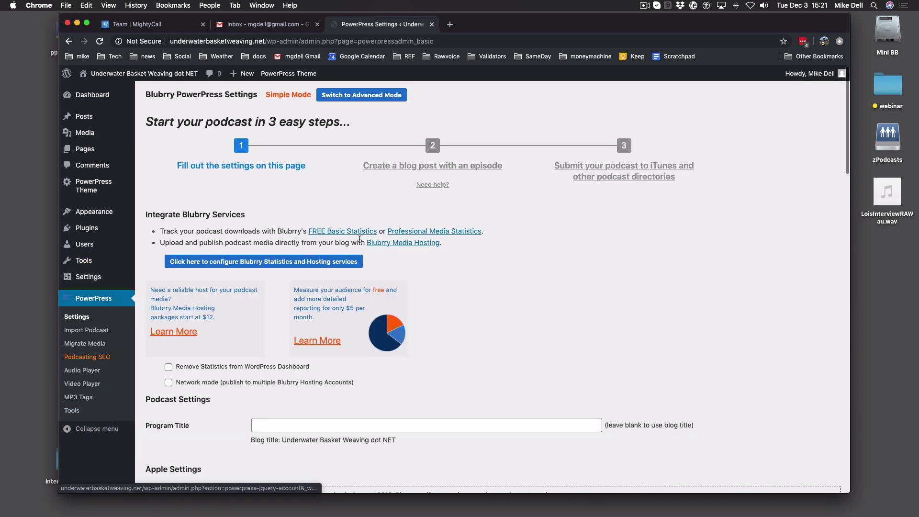
click(378, 95)
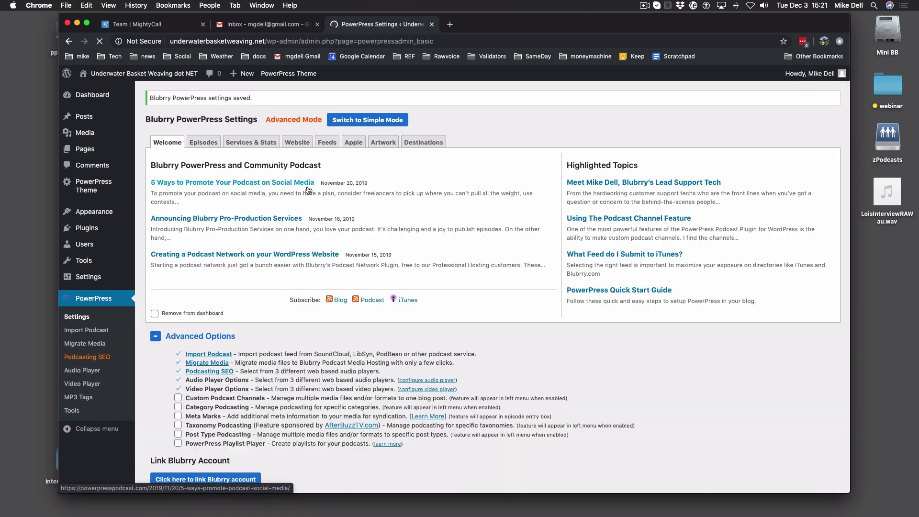
click(416, 145)
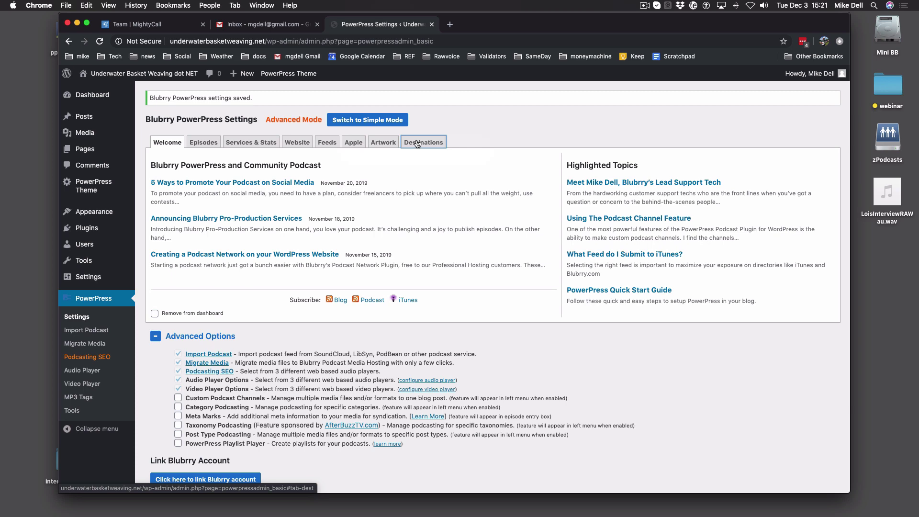
click(418, 143)
click(449, 225)
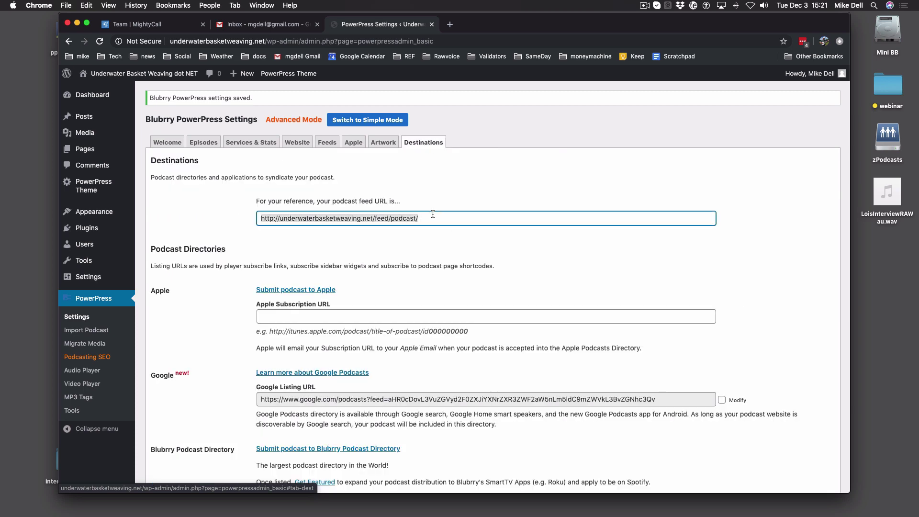
drag(465, 223, 270, 213)
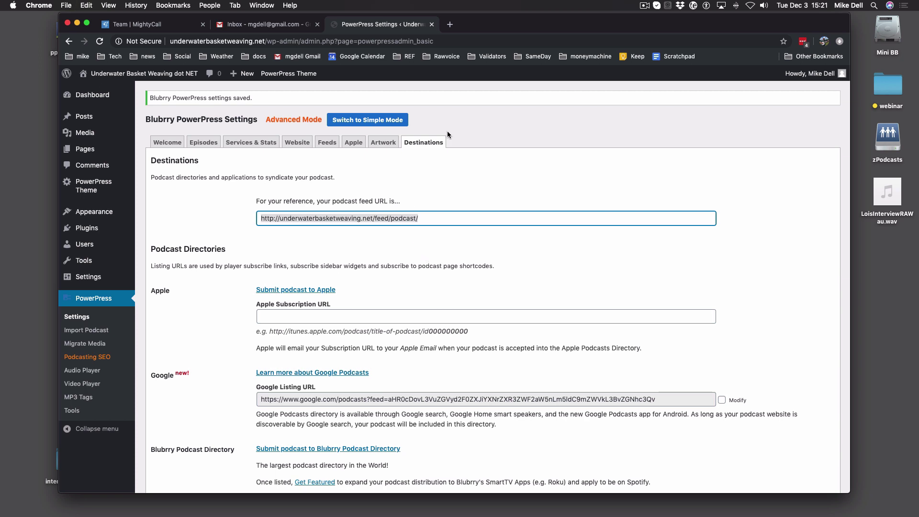
Step: Load the copied podcast feed URL in a new browser tab and check the address it redirects to
click(450, 25)
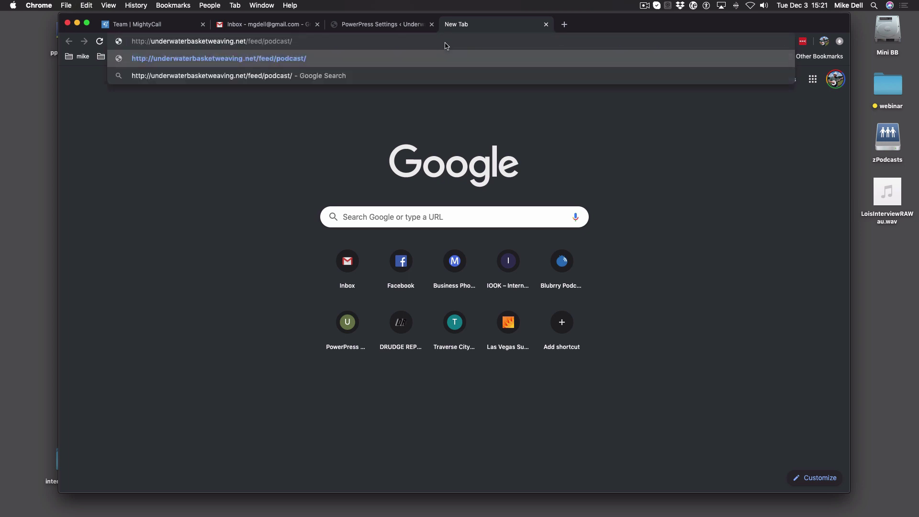
key(Return)
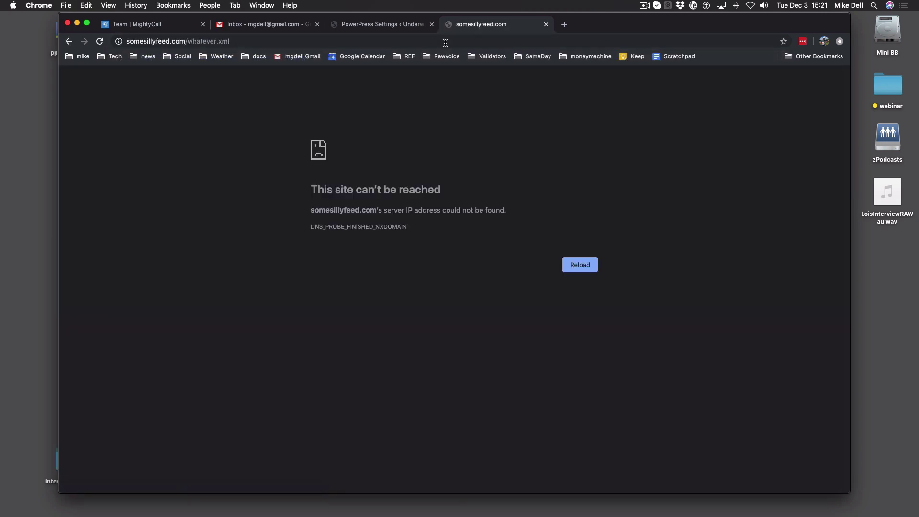
drag(228, 41, 124, 36)
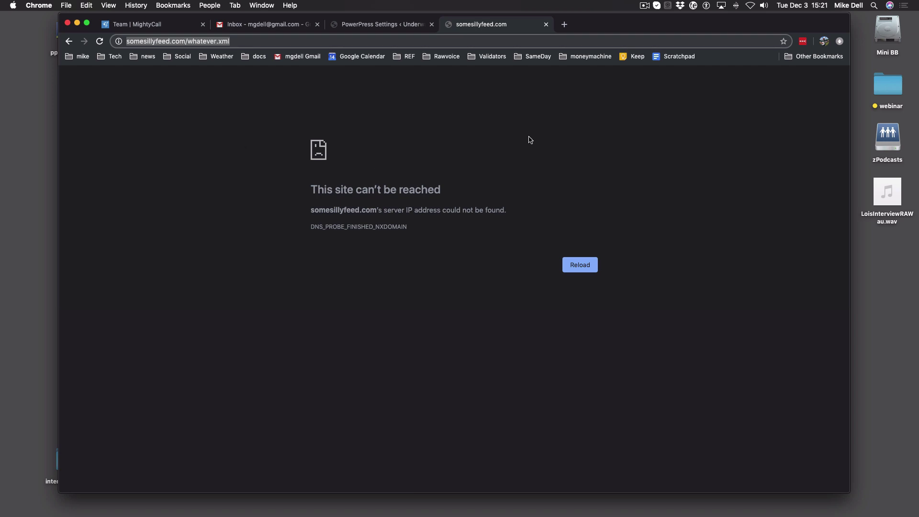
click(645, 6)
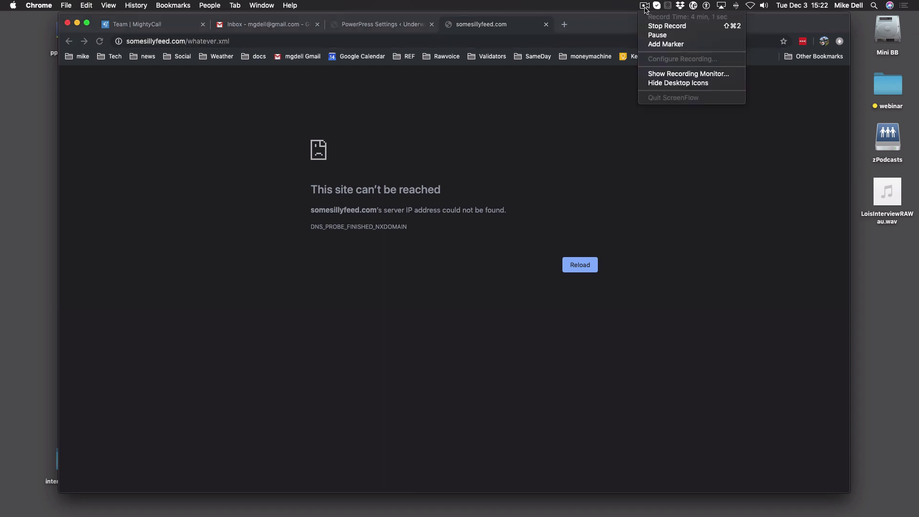